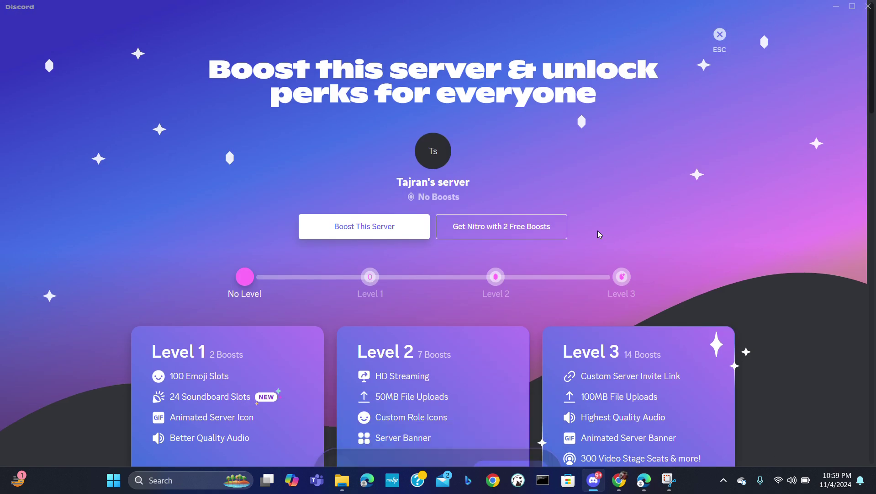
Browse the server boost perks page, then close it to return to #general
{"action": "scroll", "coordinate": [744, 148], "scroll_direction": "down", "scroll_amount": 10}
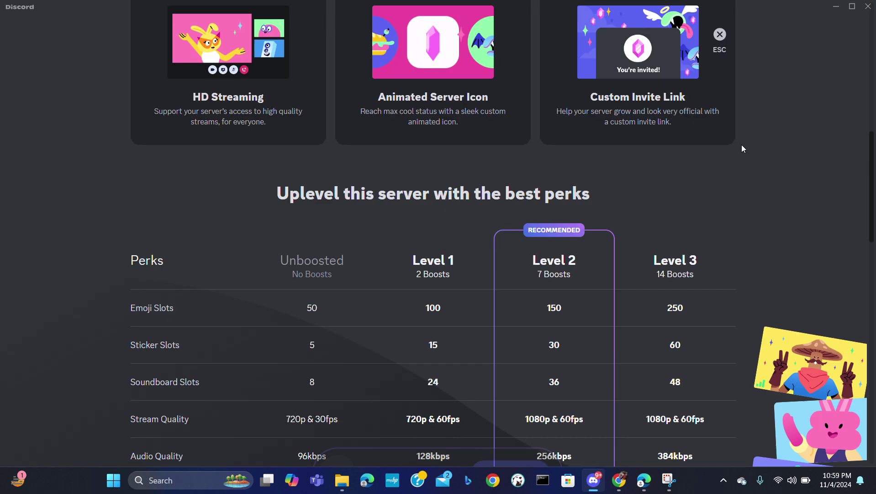
{"action": "scroll", "coordinate": [742, 148], "scroll_direction": "down", "scroll_amount": 15}
{"action": "scroll", "coordinate": [742, 148], "scroll_direction": "up", "scroll_amount": 13}
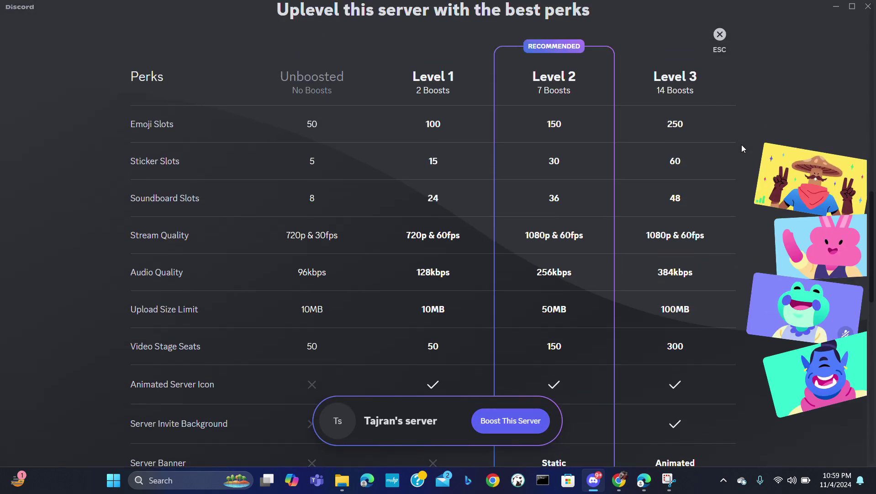
{"action": "scroll", "coordinate": [742, 144], "scroll_direction": "up", "scroll_amount": 10}
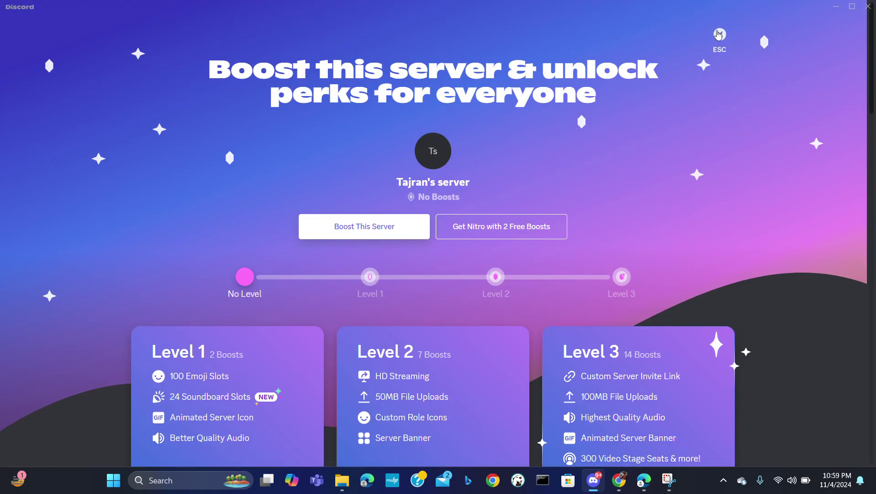
{"action": "left_click", "coordinate": [719, 35]}
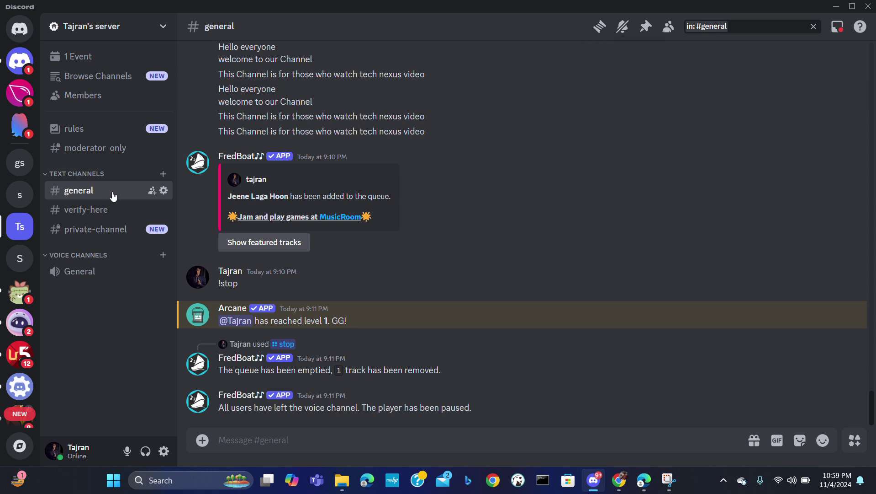
Create a new text channel named 'english' under Text Channels
{"action": "left_click", "coordinate": [163, 174]}
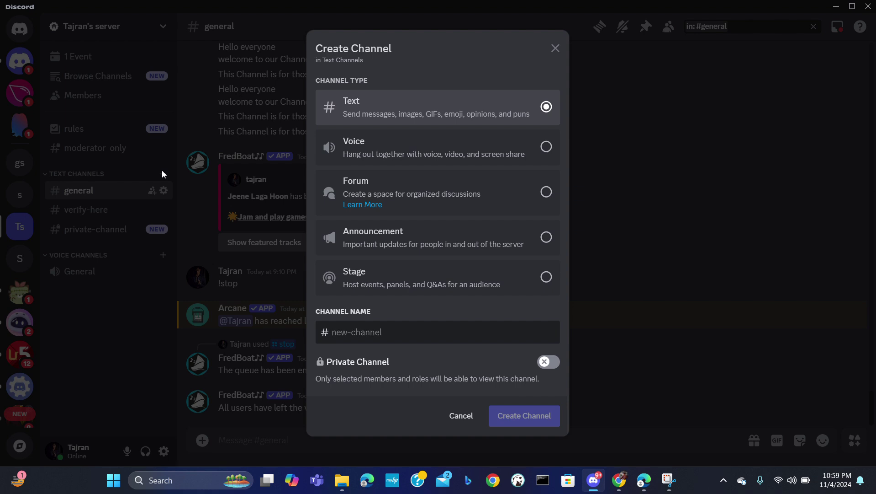
{"action": "type", "text": "english"}
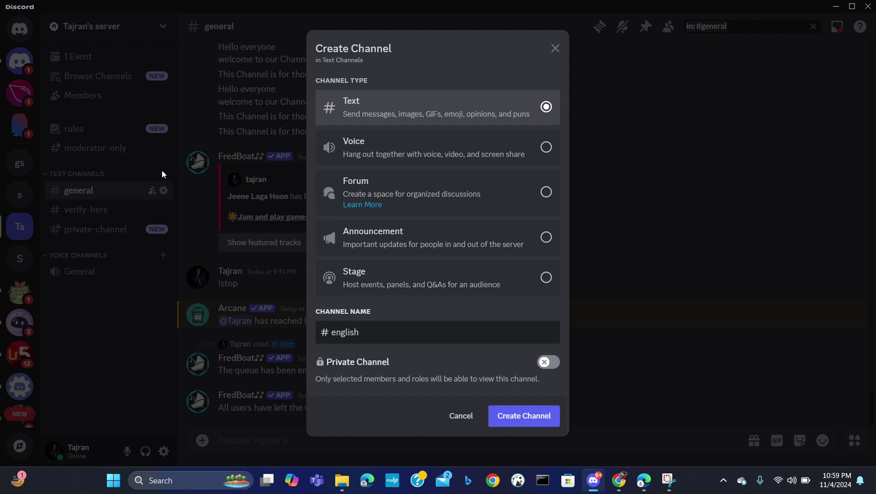
{"action": "left_click", "coordinate": [524, 416]}
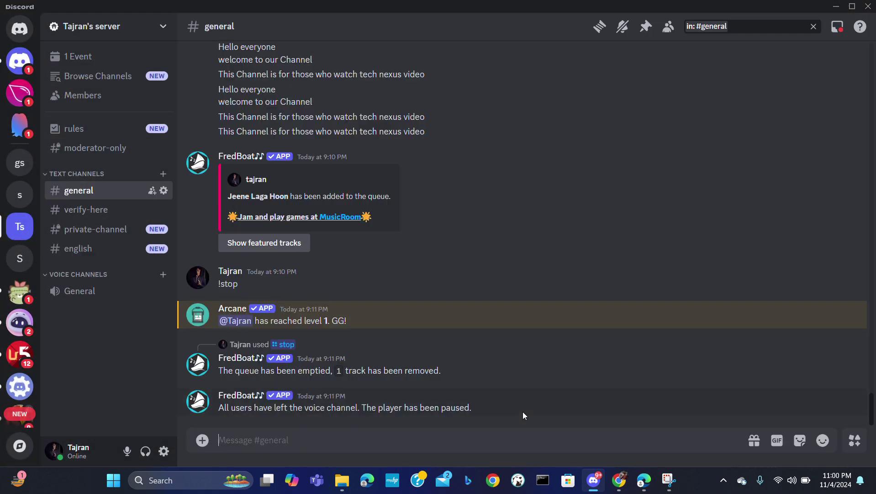
Open the Edit Channel settings for #english, keeping the channel name 'english'
{"action": "left_click", "coordinate": [90, 256]}
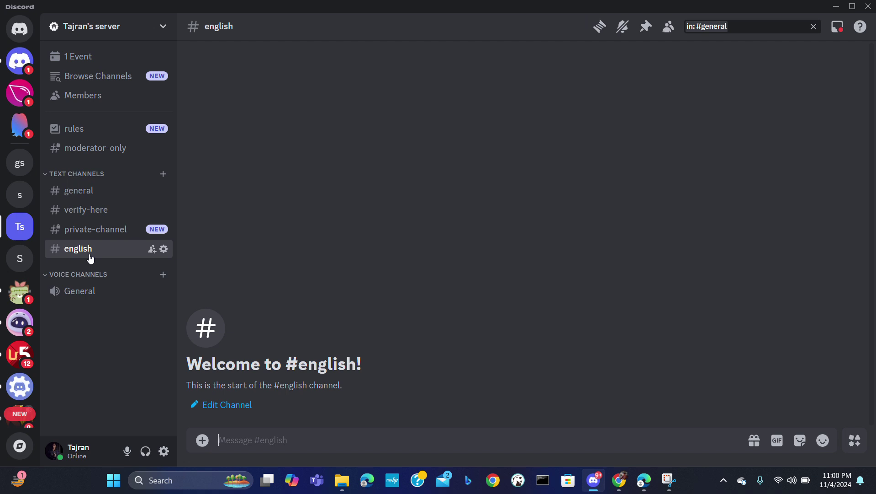
{"action": "left_click", "coordinate": [164, 250]}
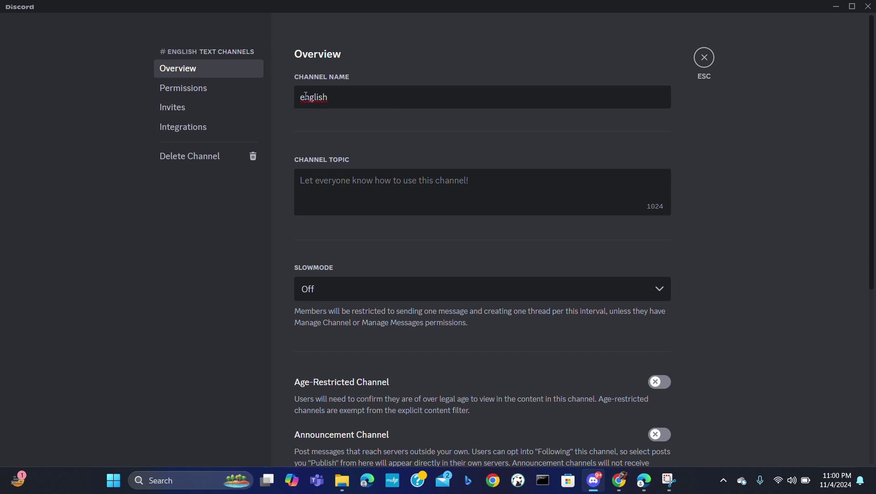
{"action": "double_click", "coordinate": [306, 96]}
{"action": "type", "text": "english"}
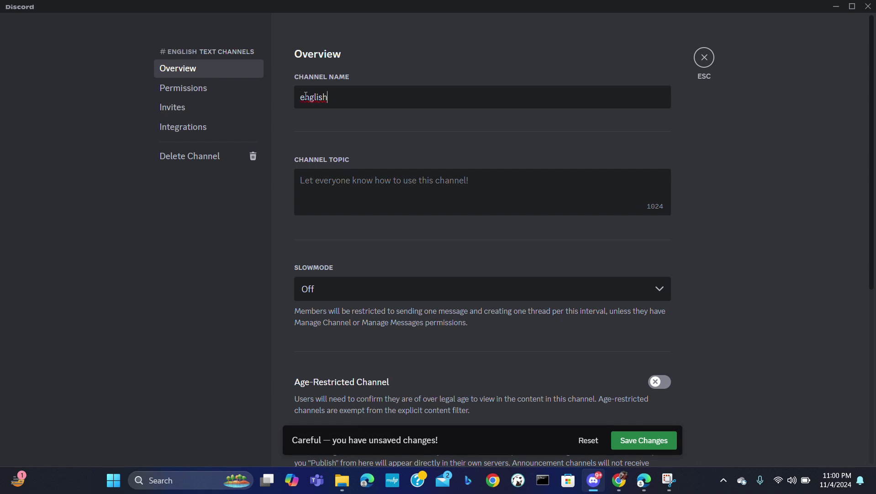
{"action": "key", "text": "BackSpace"}
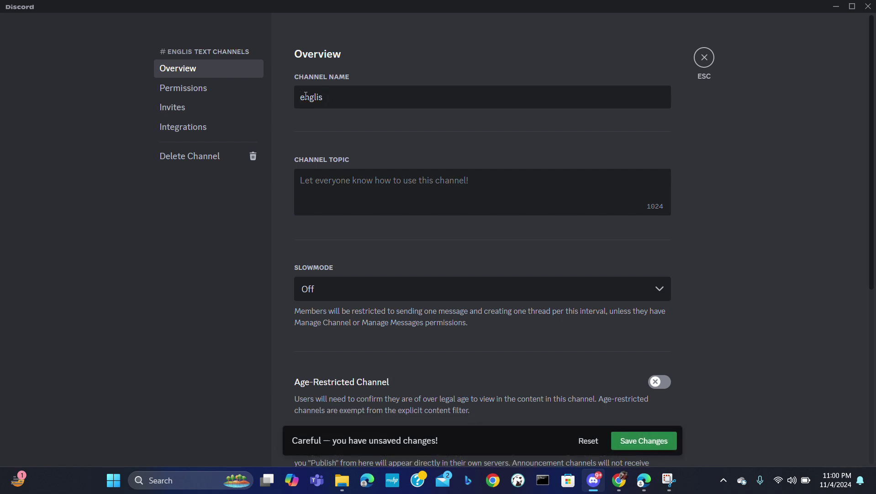
{"action": "type", "text": "h"}
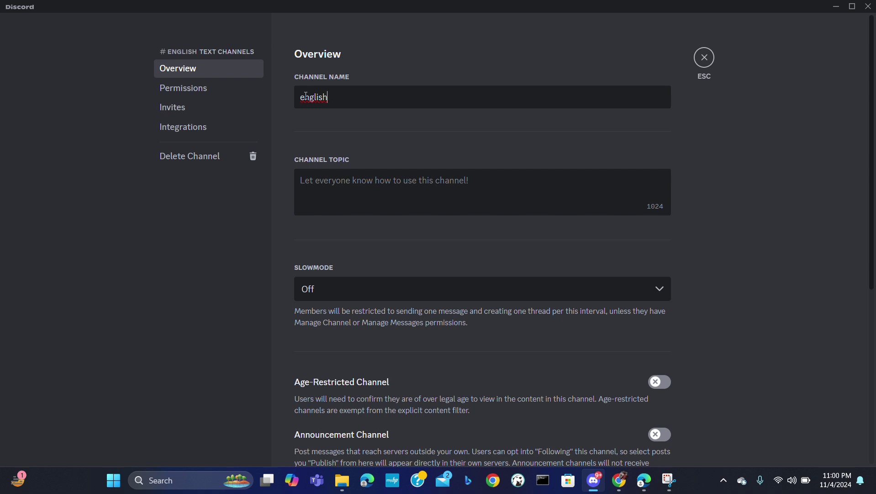
Enter the channel topic 'Welcome to the English Channel', correcting the 'Englsish' typo
{"action": "left_click", "coordinate": [376, 180]}
{"action": "type", "text": "W"}
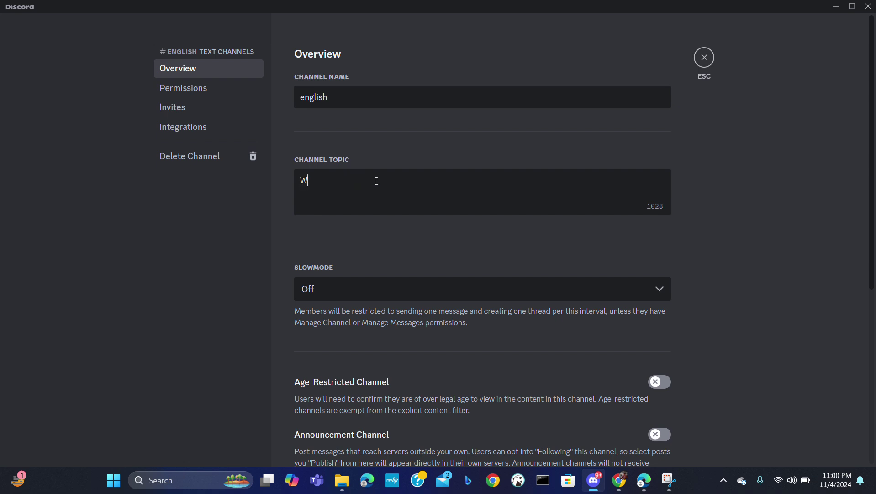
{"action": "type", "text": "elcome"}
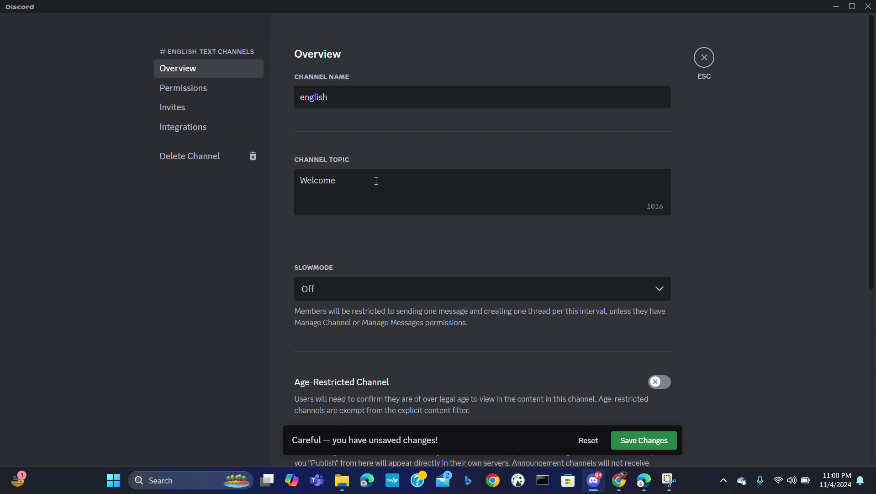
{"action": "type", "text": " to the Englsish"}
{"action": "key", "text": "Num_Lock"}
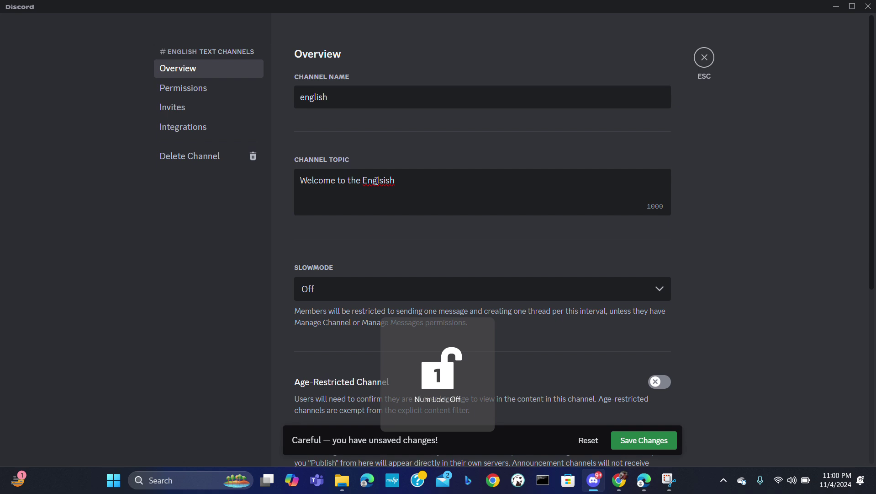
{"action": "key", "text": "BackSpace"}
{"action": "key", "text": "BackSpace"}
{"action": "key", "text": "BackSpace"}
{"action": "key", "text": "BackSpace"}
{"action": "key", "text": "BackSpace"}
{"action": "key", "text": "BackSpace"}
{"action": "type", "text": "lish Channel"}
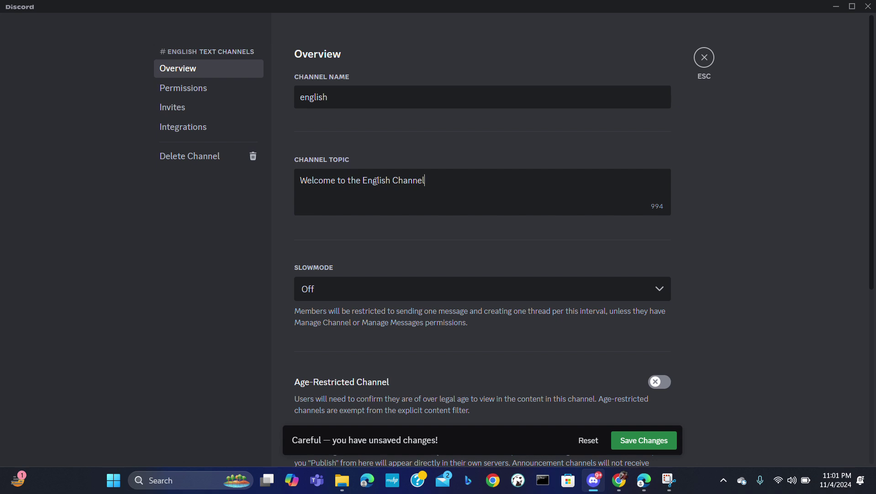
Save the 'Welcome to the English Channel' topic and view the channel's Permissions page
{"action": "scroll", "coordinate": [375, 180], "scroll_direction": "down", "scroll_amount": 2}
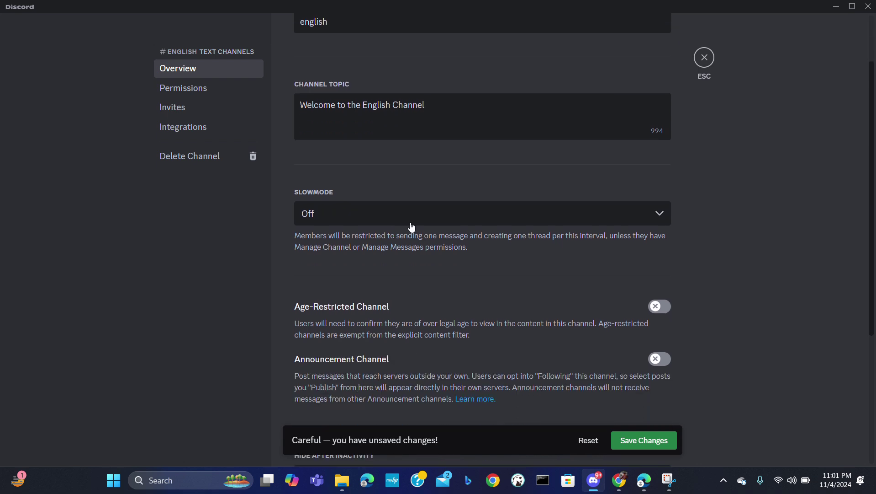
{"action": "left_click", "coordinate": [196, 90]}
{"action": "left_click", "coordinate": [196, 88]}
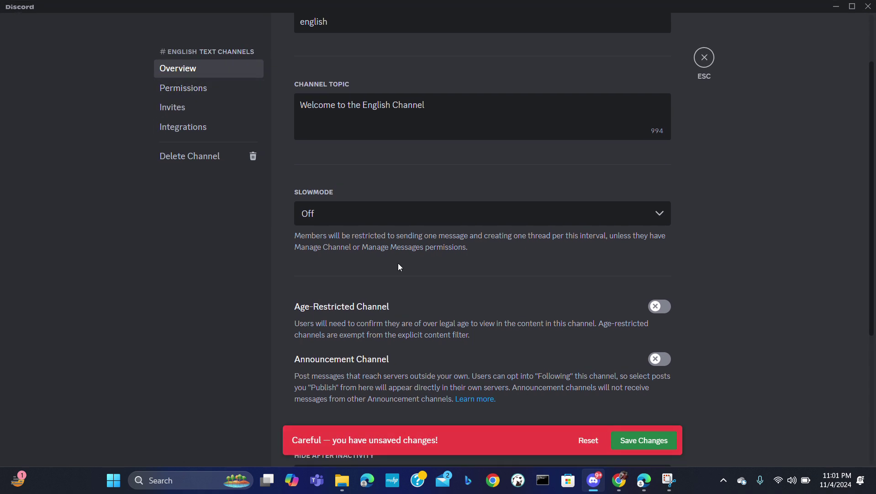
{"action": "scroll", "coordinate": [485, 320], "scroll_direction": "down", "scroll_amount": 3}
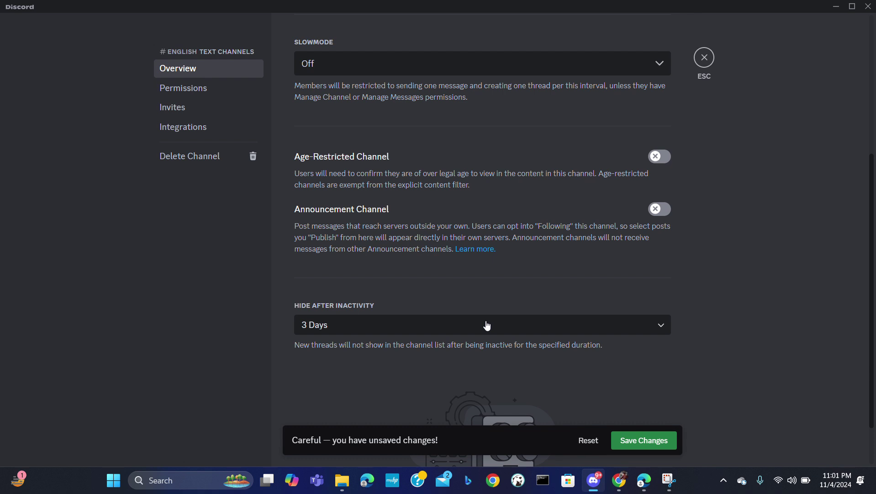
{"action": "scroll", "coordinate": [592, 307], "scroll_direction": "down", "scroll_amount": 2}
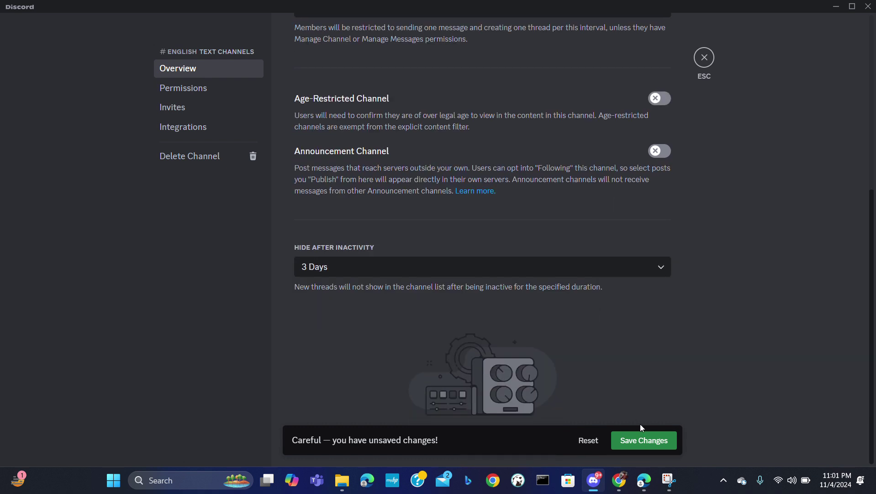
{"action": "left_click", "coordinate": [646, 435]}
{"action": "left_click", "coordinate": [204, 97]}
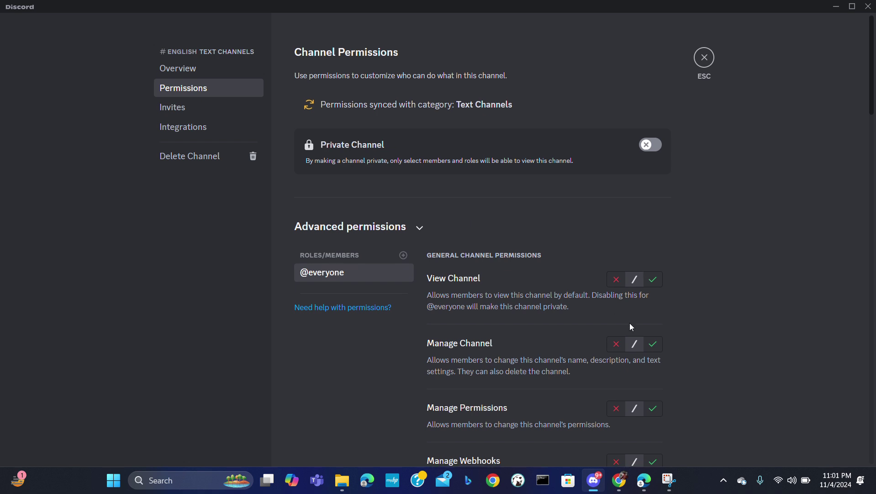
{"action": "scroll", "coordinate": [632, 326], "scroll_direction": "down", "scroll_amount": 1}
{"action": "scroll", "coordinate": [631, 325], "scroll_direction": "down", "scroll_amount": 2}
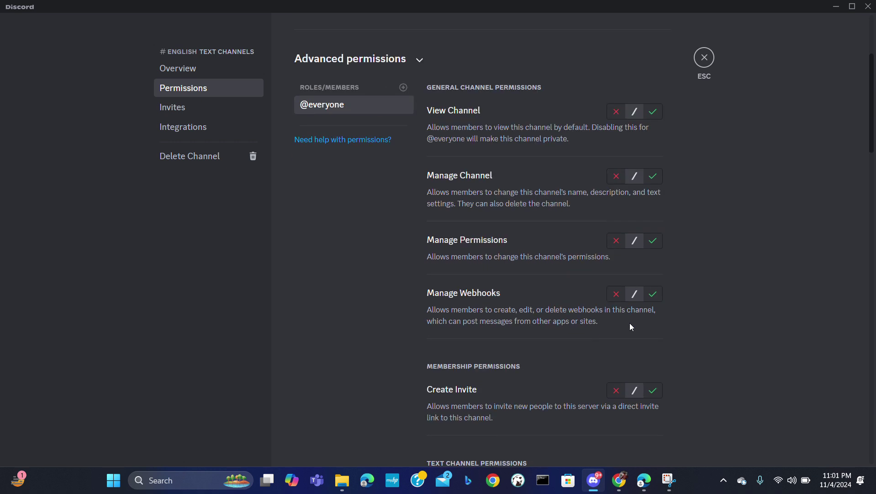
{"action": "scroll", "coordinate": [631, 326], "scroll_direction": "up", "scroll_amount": 1}
{"action": "scroll", "coordinate": [632, 327], "scroll_direction": "down", "scroll_amount": 1}
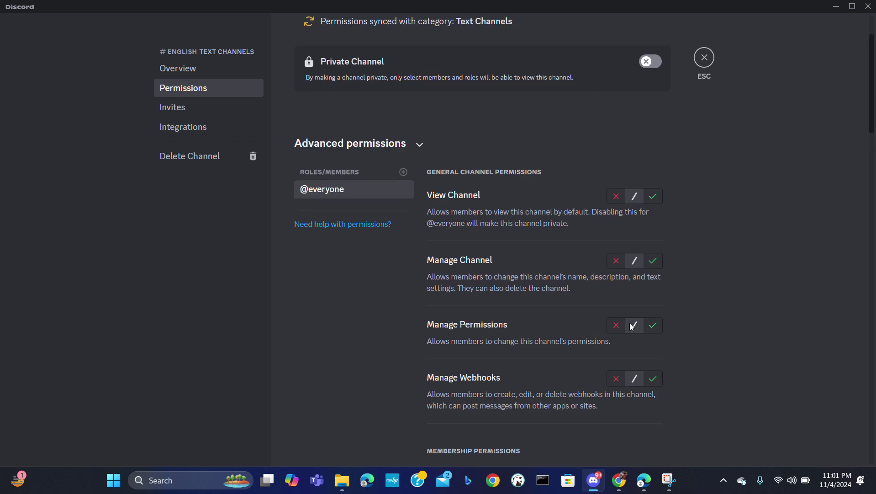
{"action": "scroll", "coordinate": [632, 327], "scroll_direction": "down", "scroll_amount": 1}
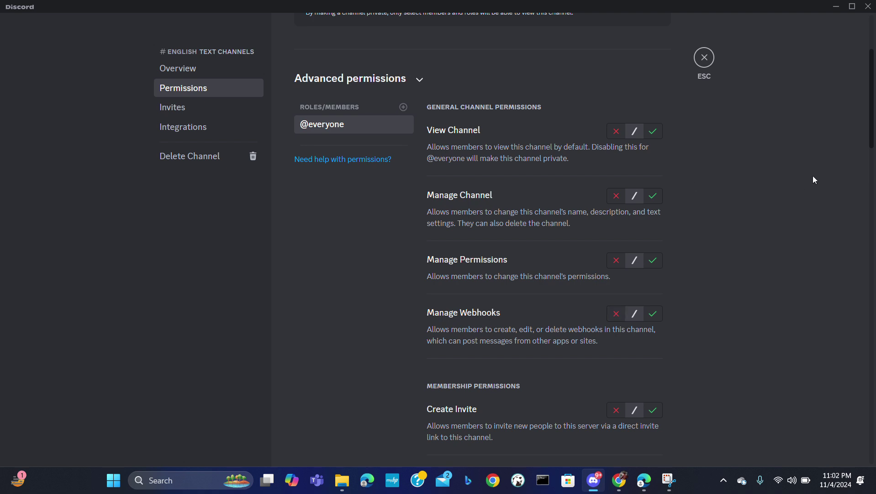
Exit the channel settings back to #english and view its Notification Settings options
{"action": "left_click", "coordinate": [710, 57]}
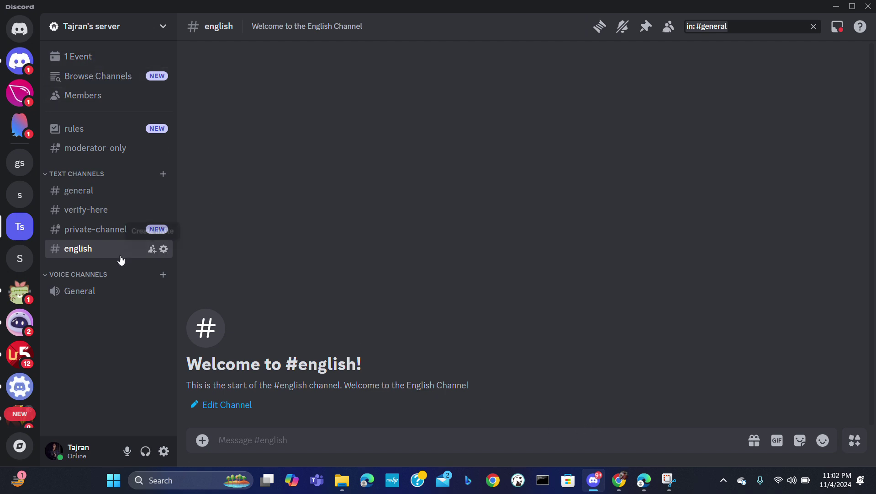
{"action": "right_click", "coordinate": [101, 256]}
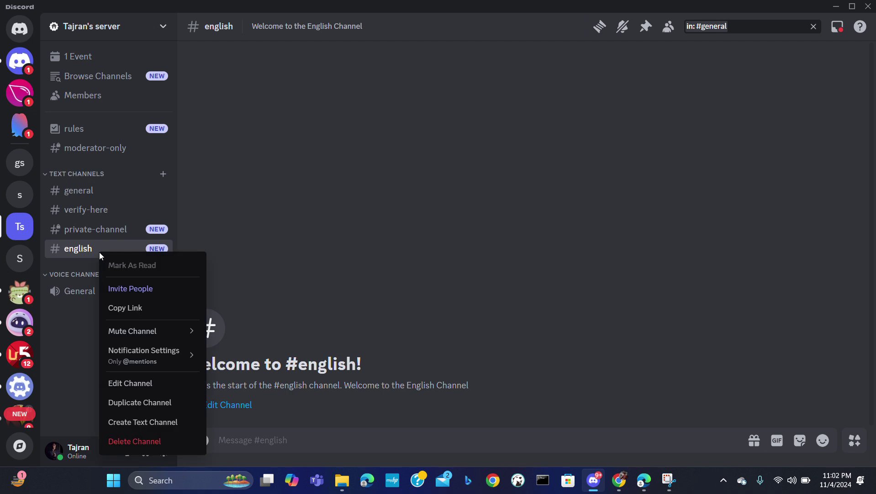
{"action": "mouse_move", "coordinate": [158, 355]}
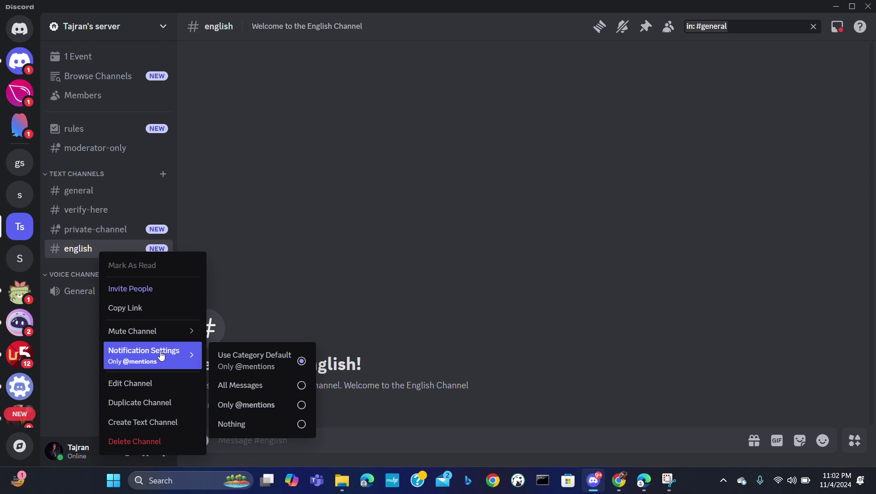
{"action": "left_click", "coordinate": [266, 319]}
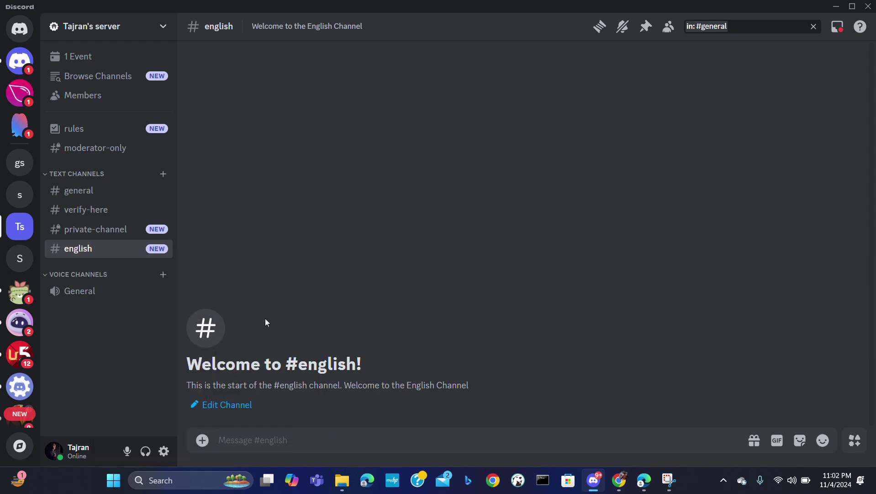
{"action": "left_click", "coordinate": [125, 61]}
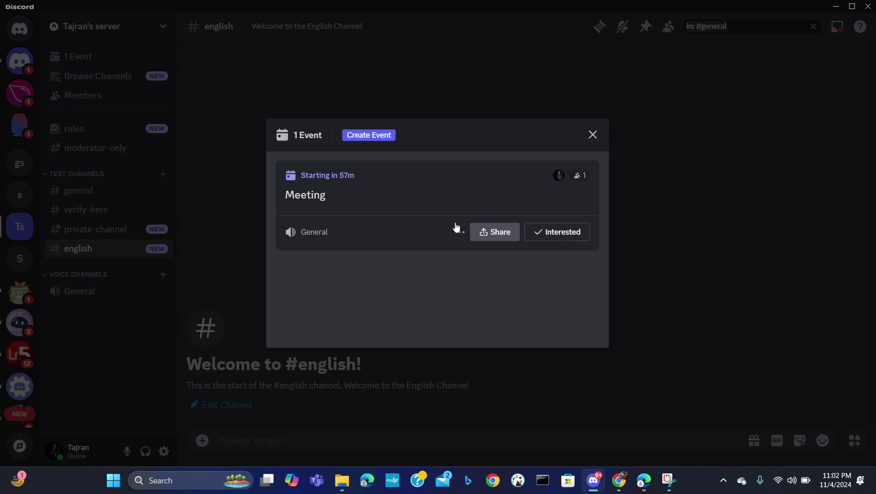
{"action": "left_click", "coordinate": [379, 140]}
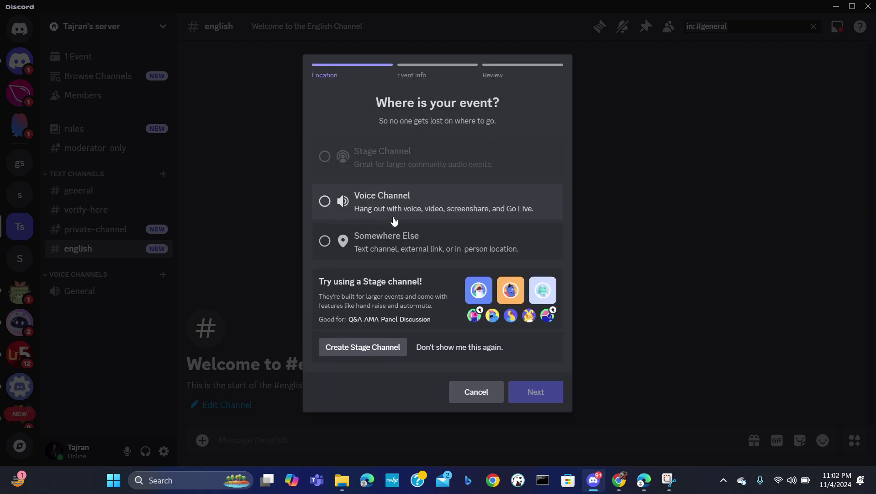
{"action": "left_click", "coordinate": [390, 242]}
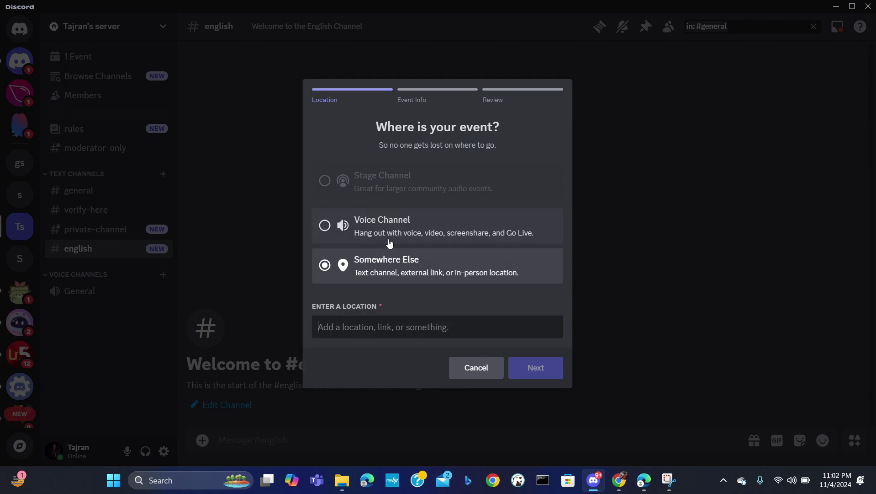
{"action": "left_click", "coordinate": [471, 367]}
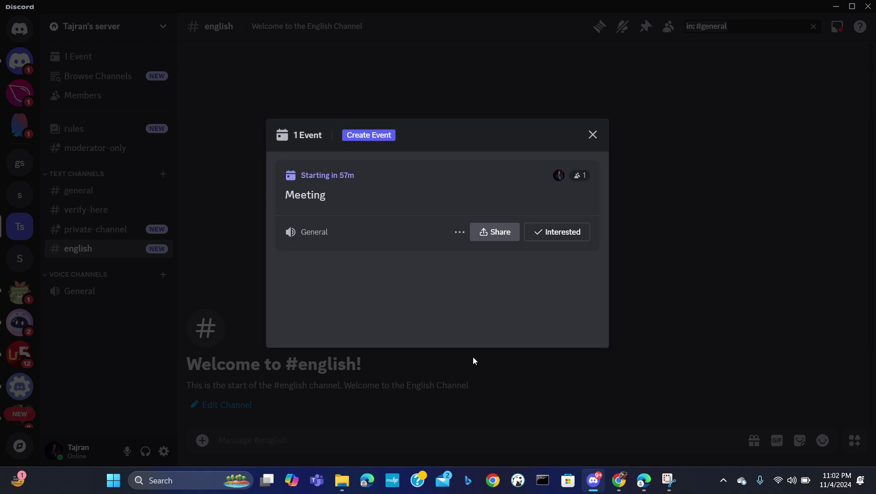
{"action": "left_click", "coordinate": [594, 135]}
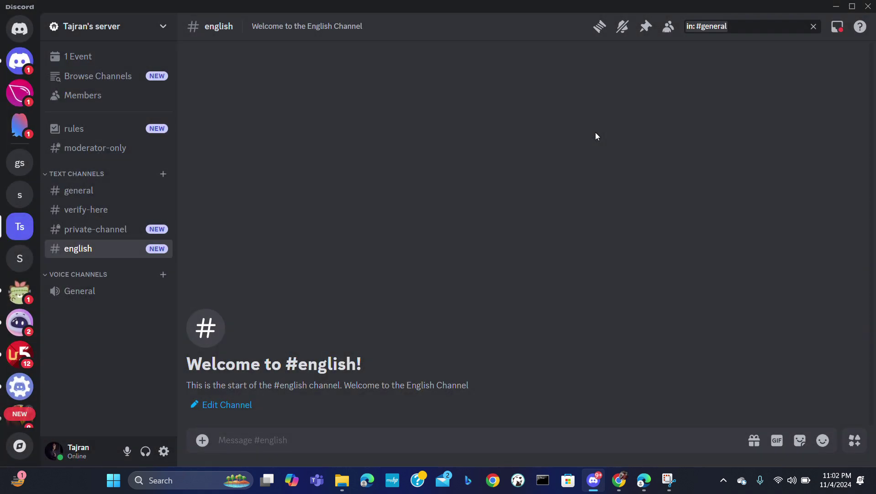